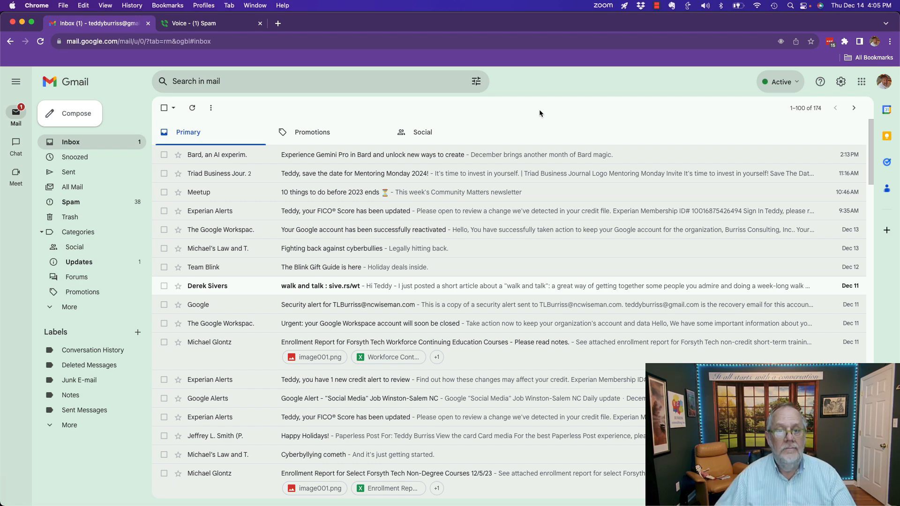
Step: Go from the gear menu's See all settings to the Accounts and Import tab
click(841, 81)
click(794, 133)
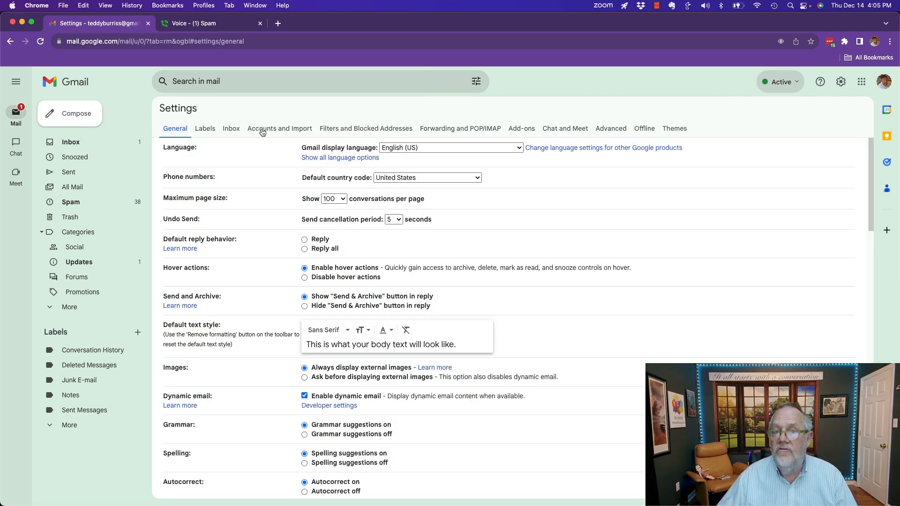
click(284, 126)
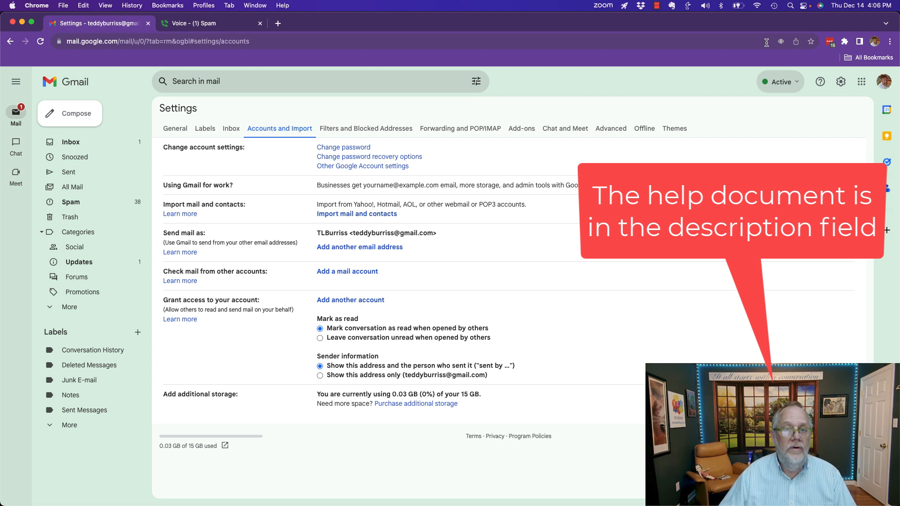
Step: Launch Import mail and contacts, then centre and enlarge the import popup
click(335, 213)
drag(755, 19, 429, 120)
drag(295, 333, 209, 384)
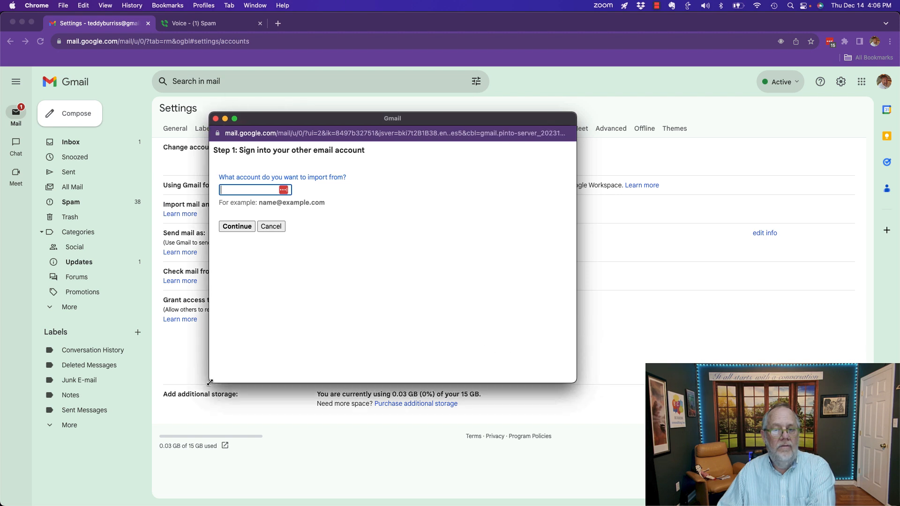
Step: Enter the other Gmail account's address and continue to the ShuttleCloud sign-in notice
click(240, 193)
key(Tab)
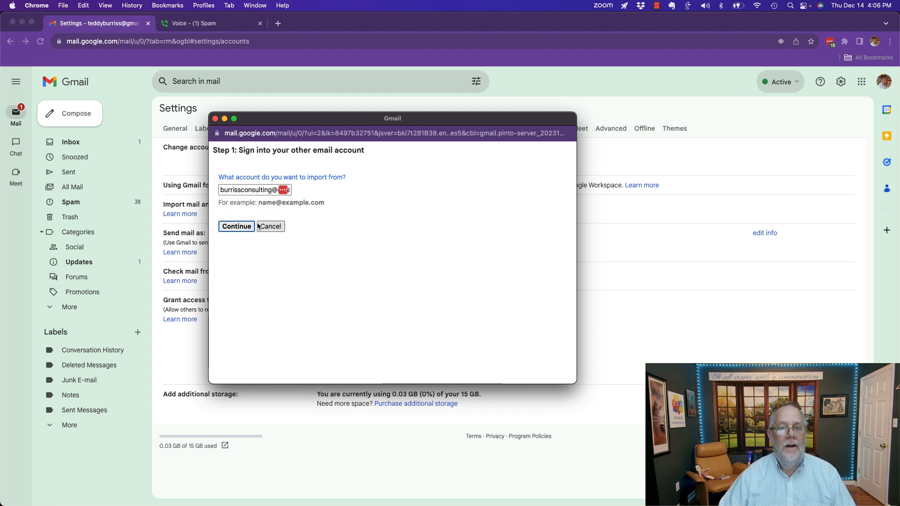
click(235, 226)
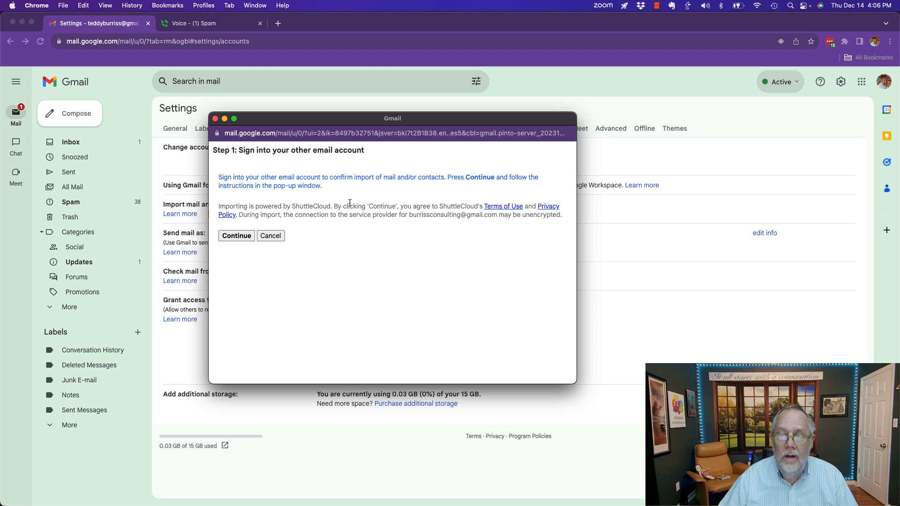
double_click(297, 206)
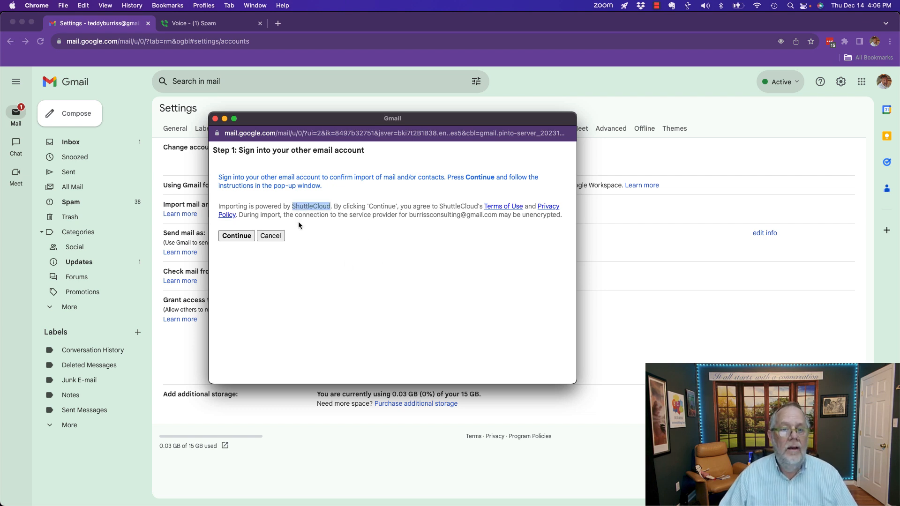
Step: Sign in to the other Google account by choosing it and submitting its password
click(235, 237)
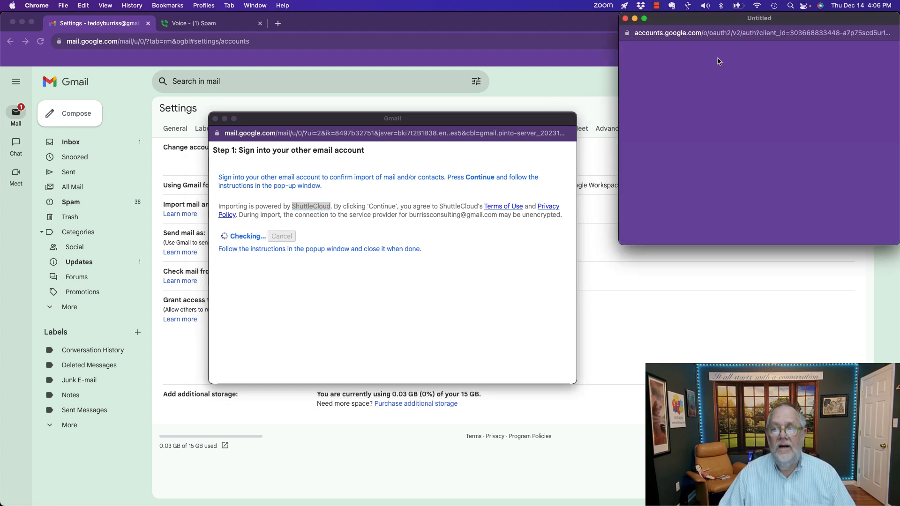
drag(754, 26, 636, 148)
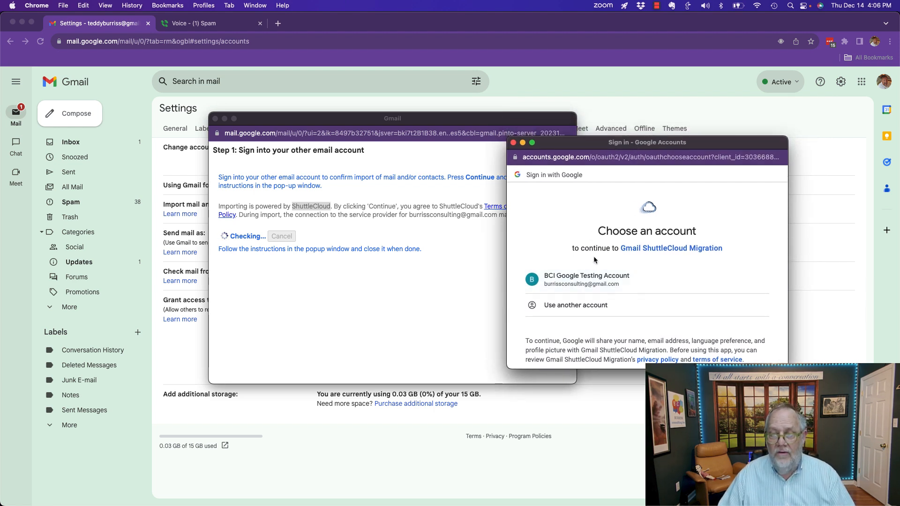
click(581, 282)
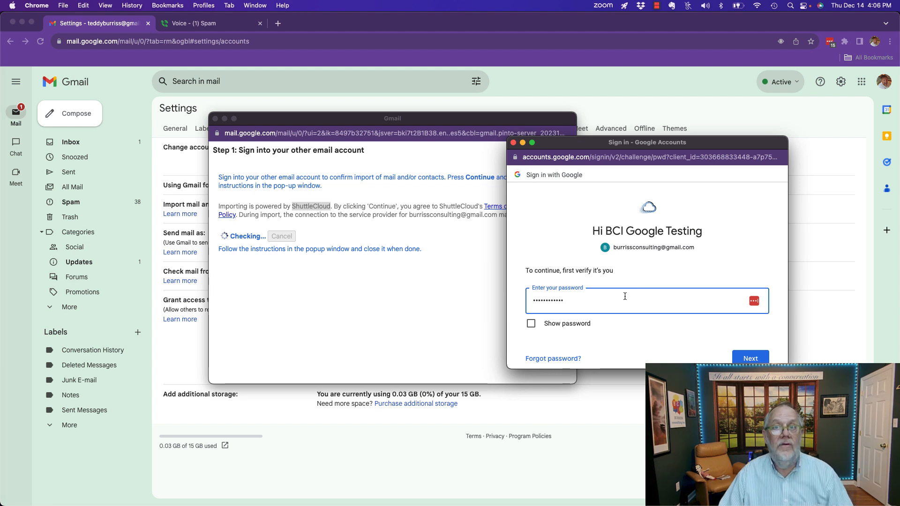
scroll(703, 305, down, 2)
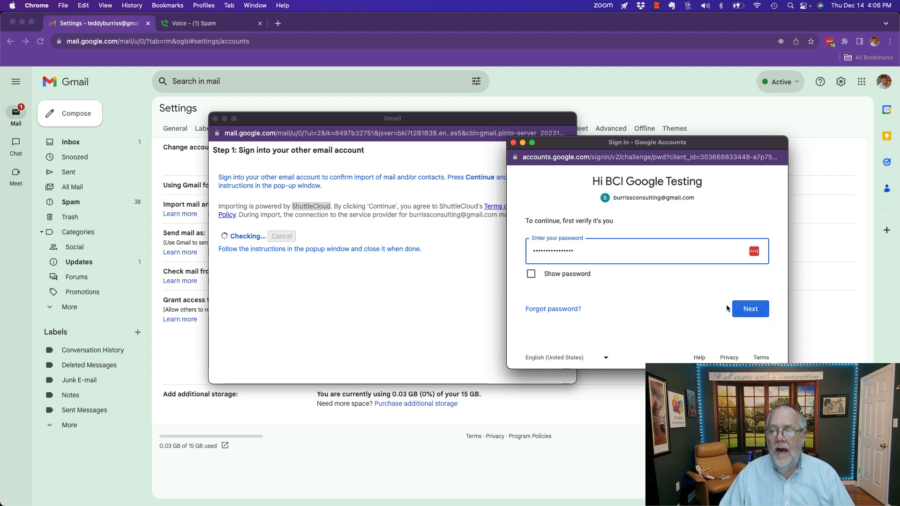
click(752, 310)
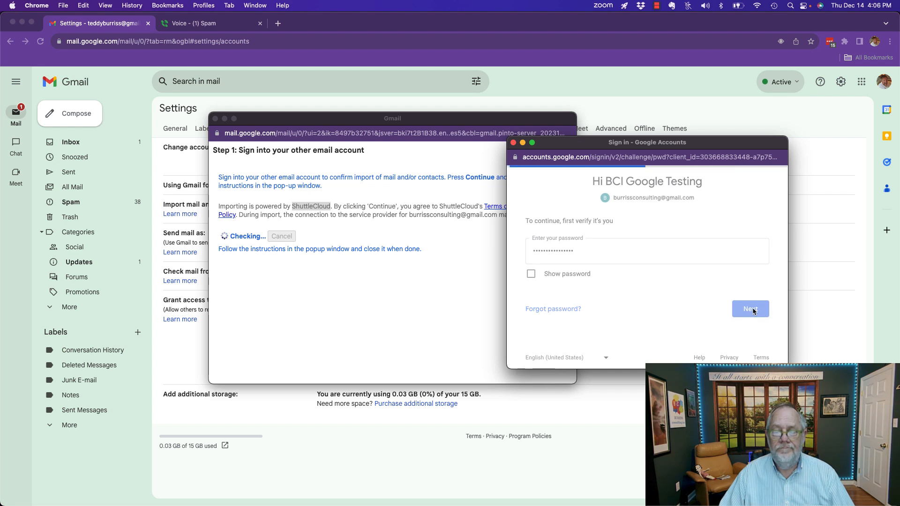
Step: Get past 2-Step Verification and allow Gmail ShuttleCloud Migration access to the account
scroll(627, 266, down, 3)
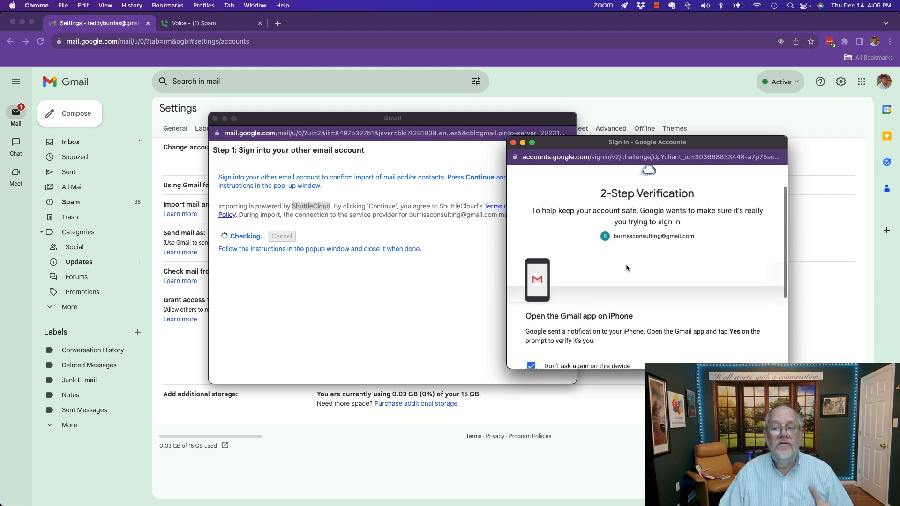
scroll(626, 269, up, 1)
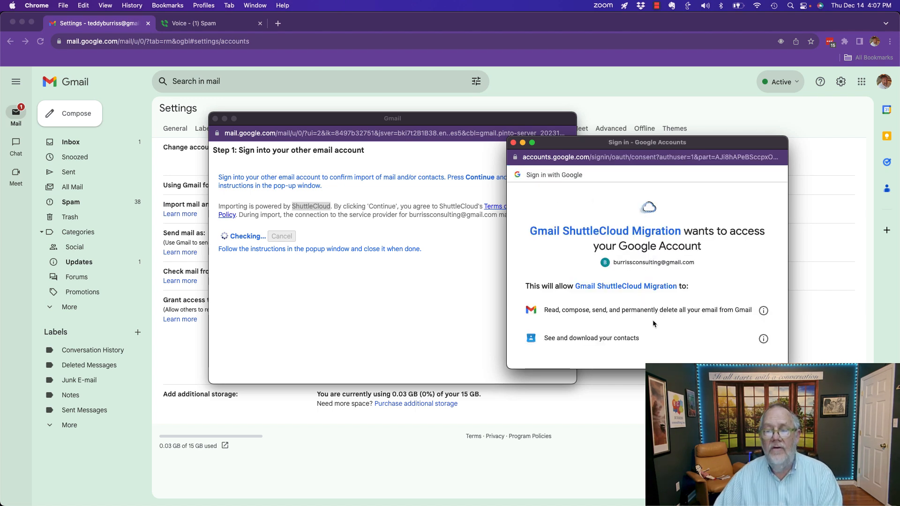
scroll(653, 319, down, 2)
scroll(653, 320, down, 3)
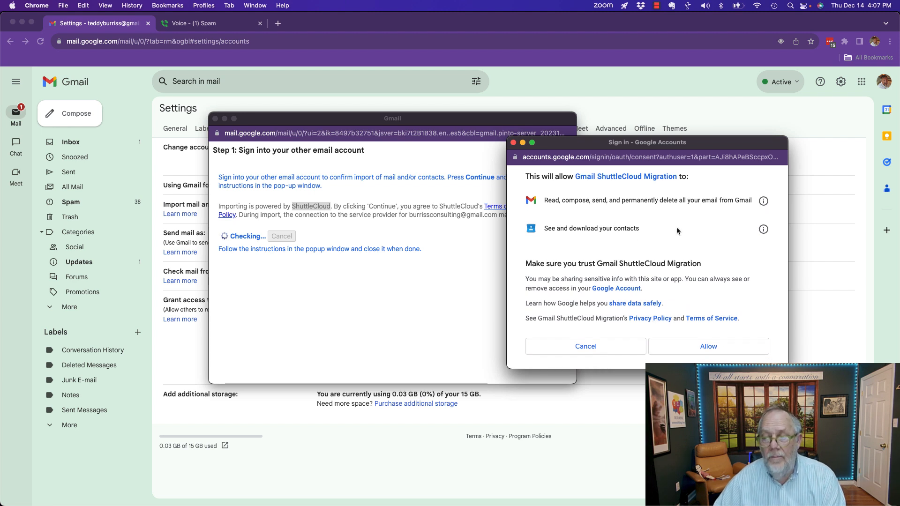
scroll(677, 228, down, 2)
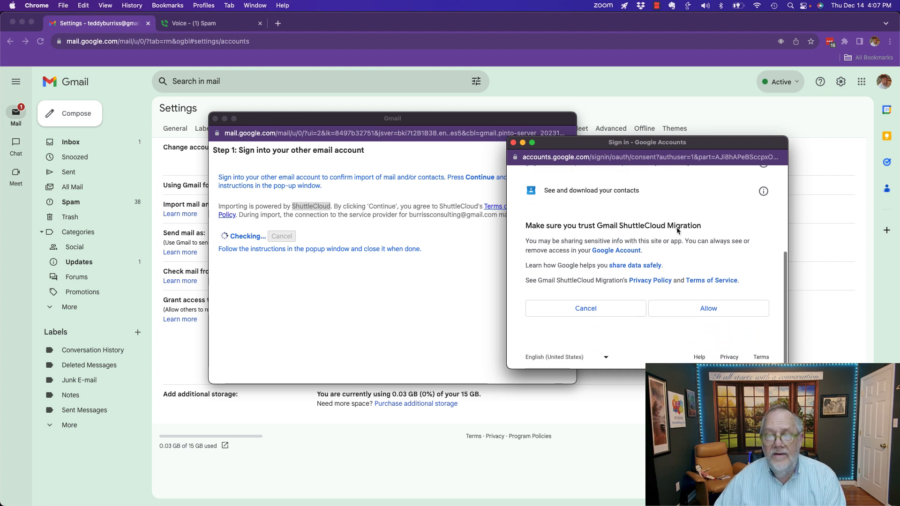
click(700, 311)
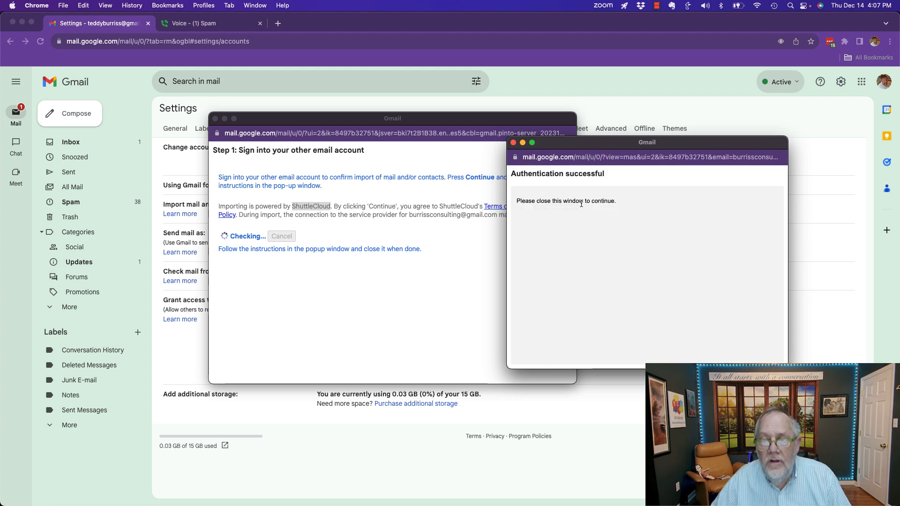
Step: Dismiss the Authentication successful popup and bring up Step 2: Import options
click(513, 143)
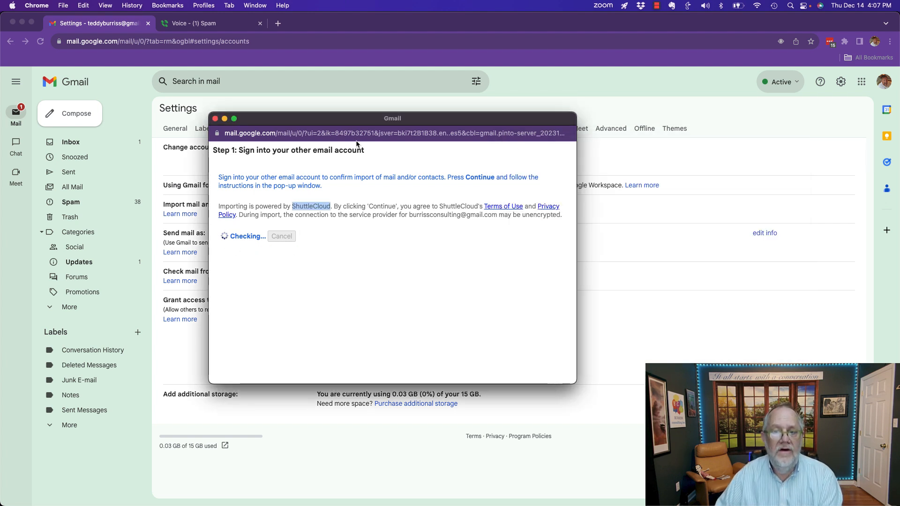
drag(355, 123, 368, 241)
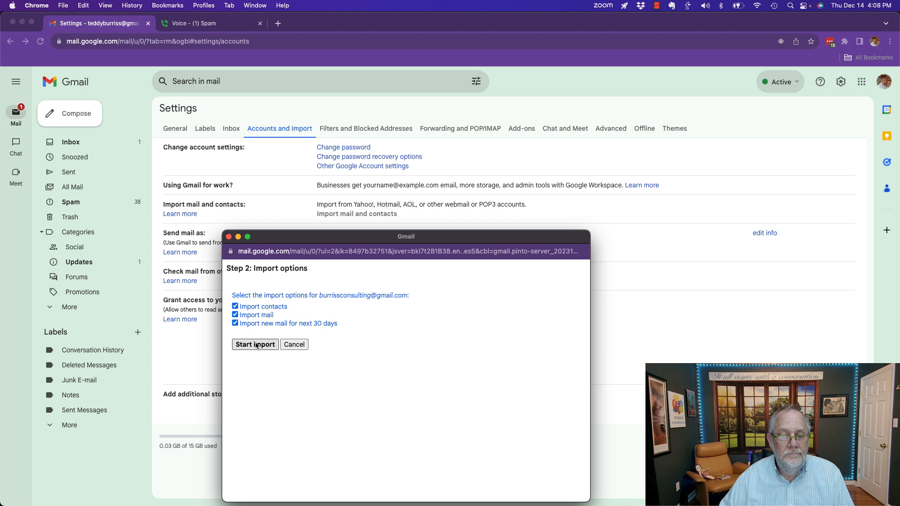
Step: Start the import with contacts, mail and 30 days of new mail all checked
click(256, 344)
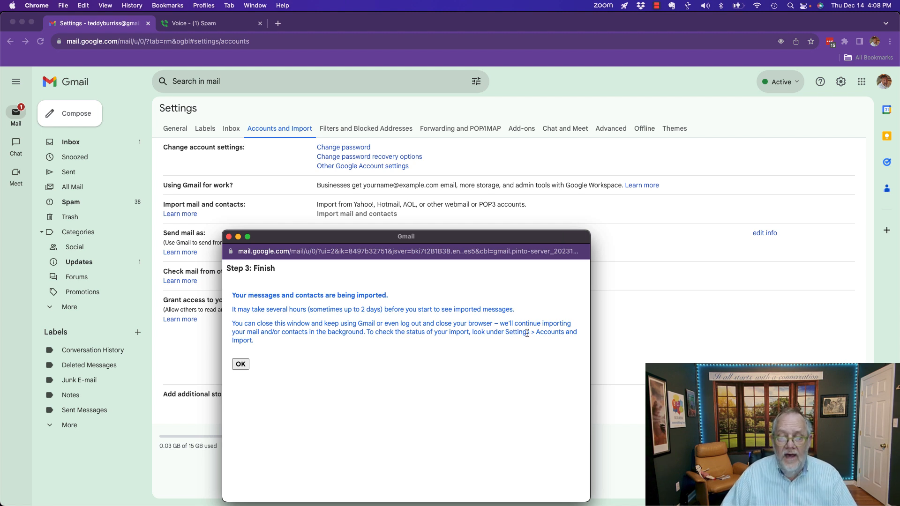
Step: Dismiss the Step 3: Finish confirmation with OK
click(240, 365)
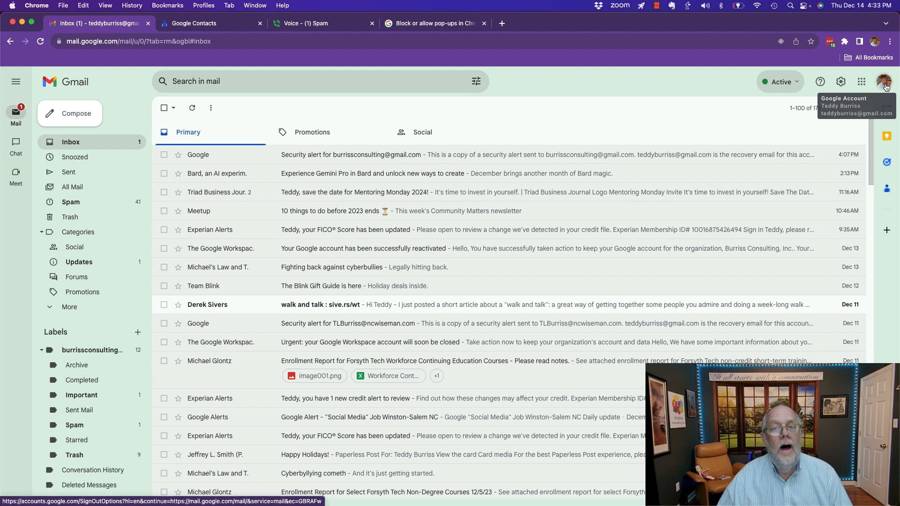
Step: View the 148 messages under the imported account's label, then switch to the testing Chrome profile
click(85, 353)
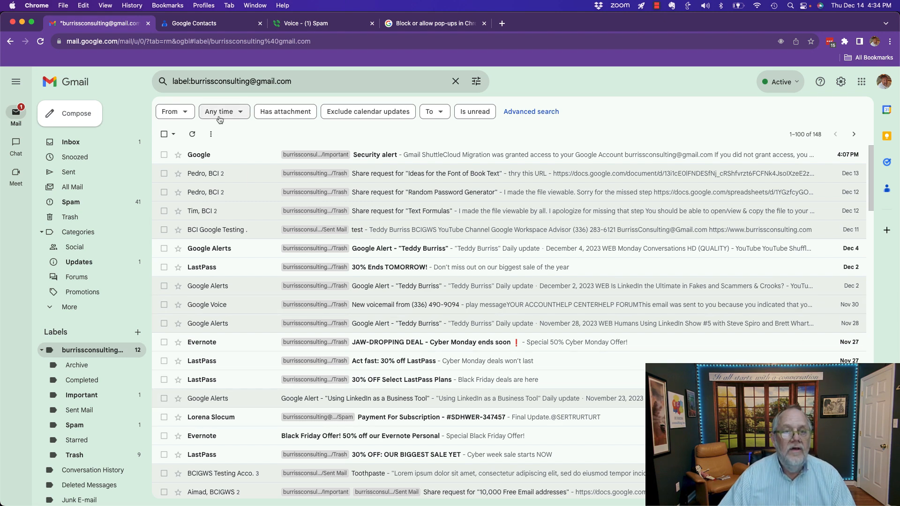
click(203, 6)
click(225, 21)
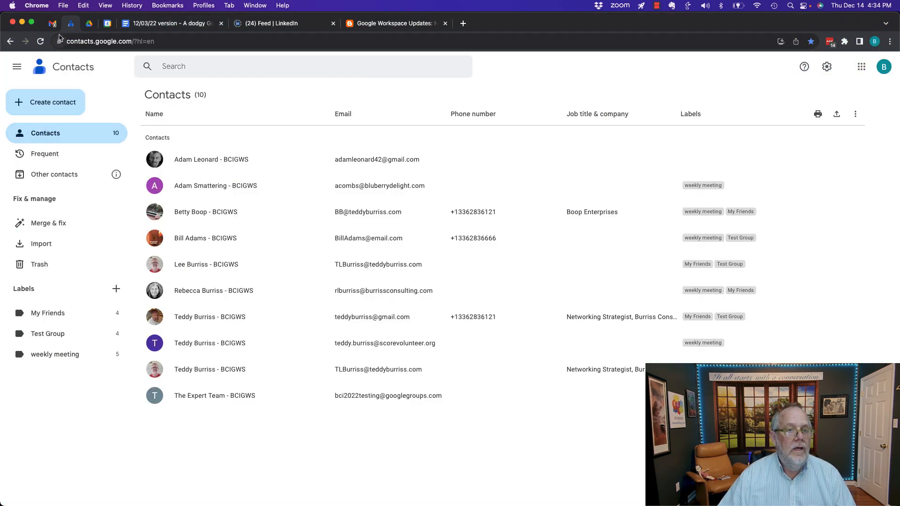
Step: Open the testing profile's Gmail inbox and scroll through it
click(53, 27)
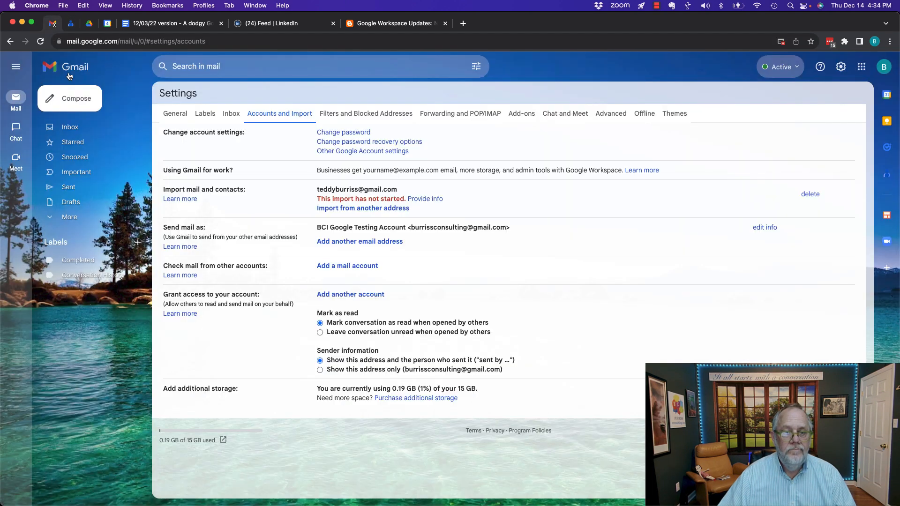
click(69, 133)
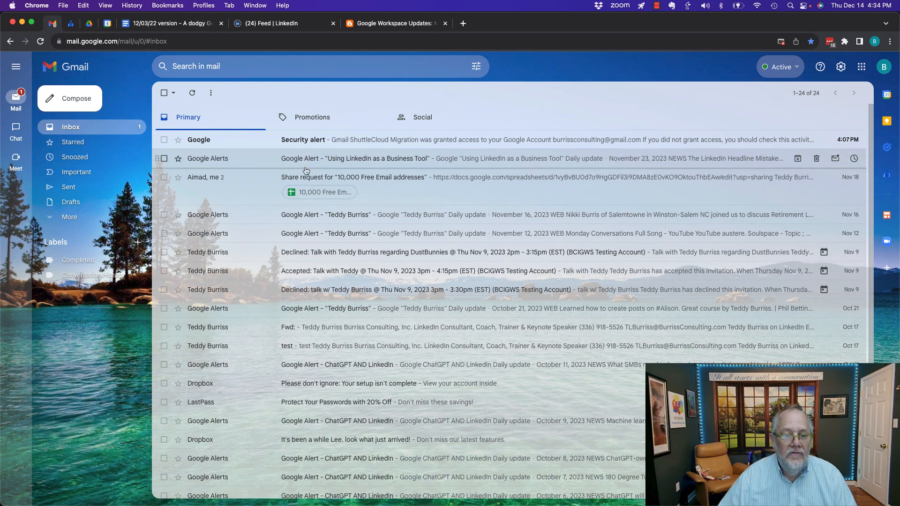
scroll(352, 298, down, 2)
scroll(352, 299, down, 3)
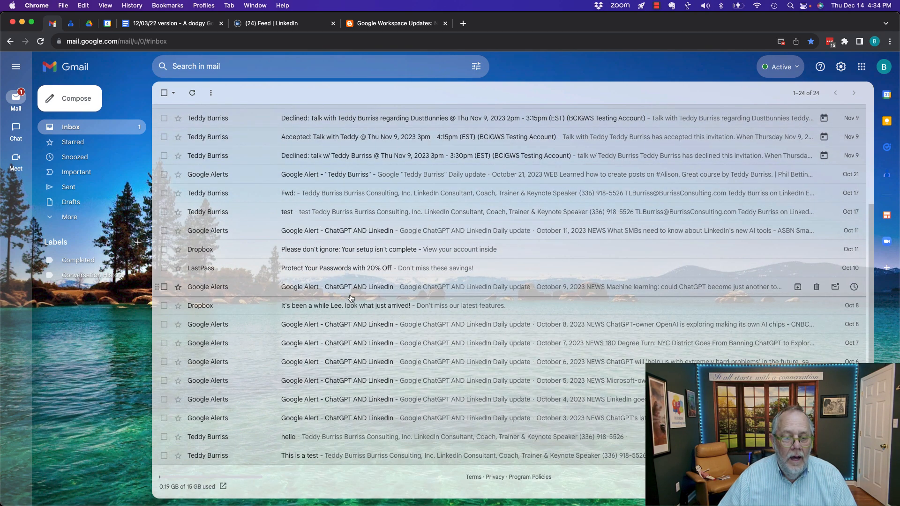
scroll(351, 298, up, 5)
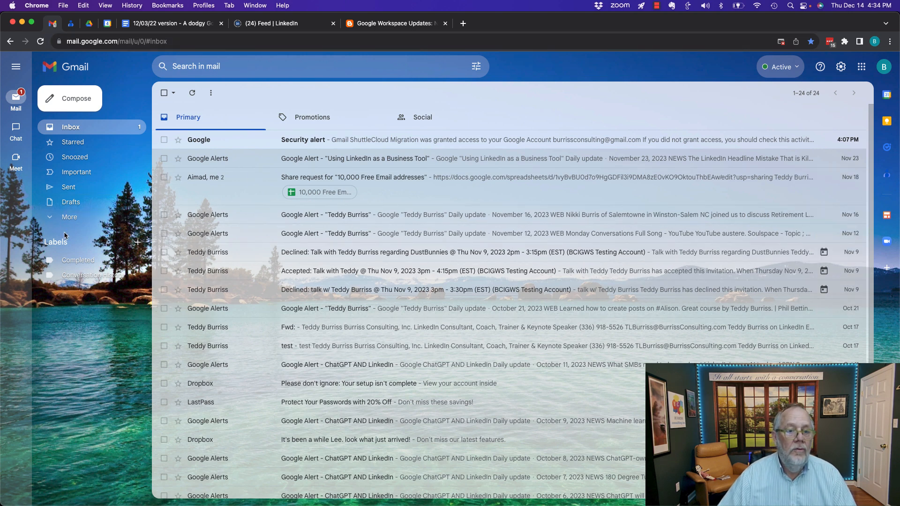
Step: Check the Trash and Sent folders, then go back to the Inbox
click(49, 216)
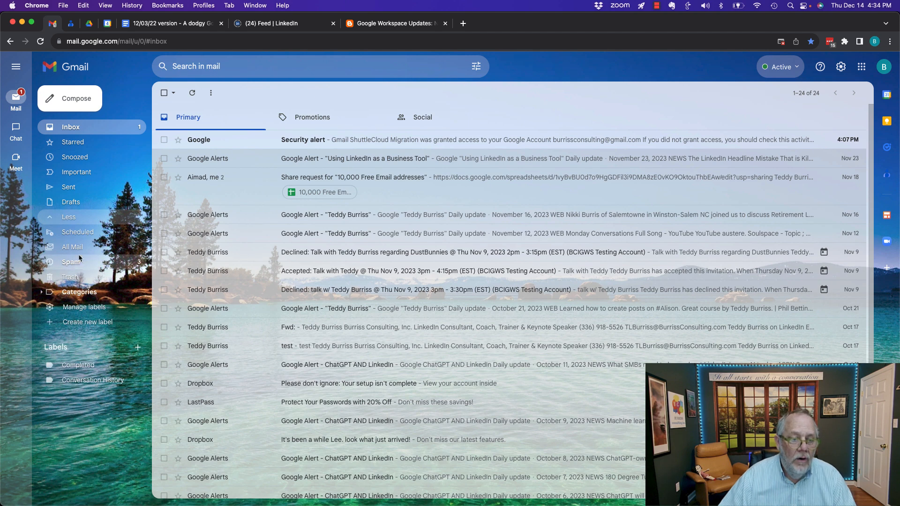
click(71, 278)
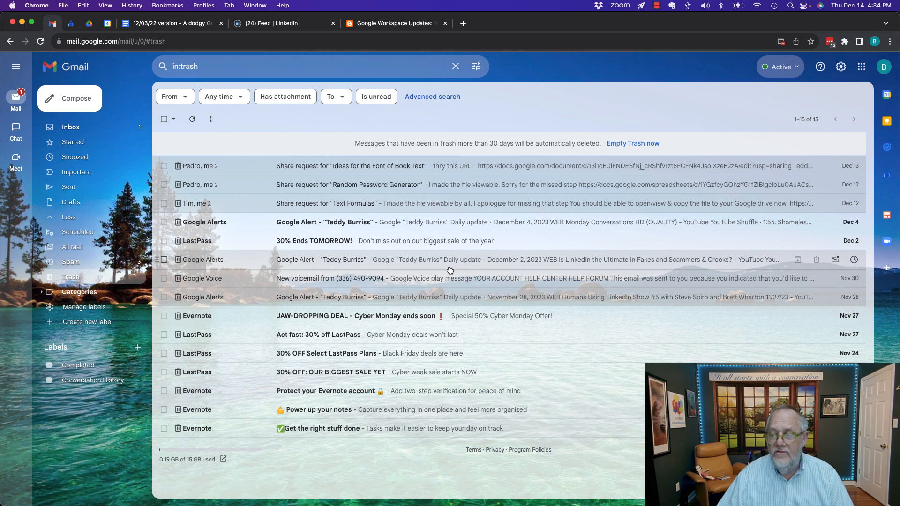
click(68, 188)
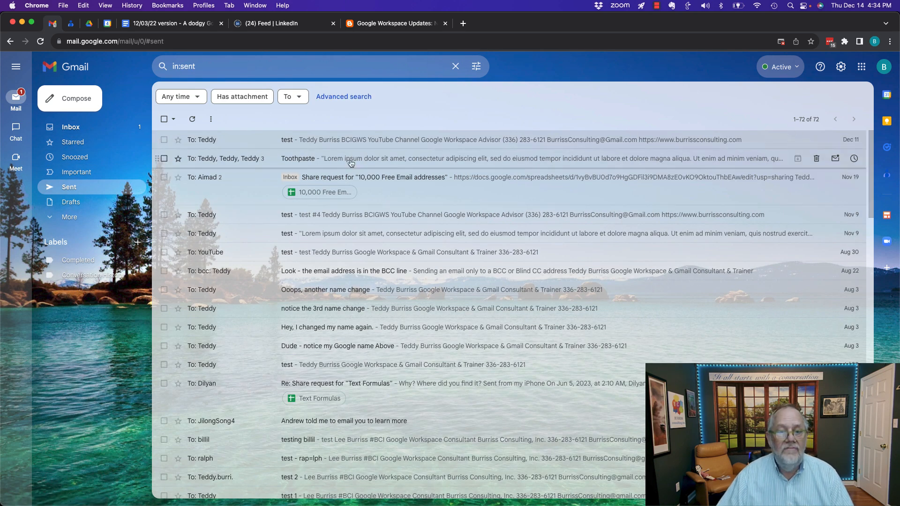
click(74, 129)
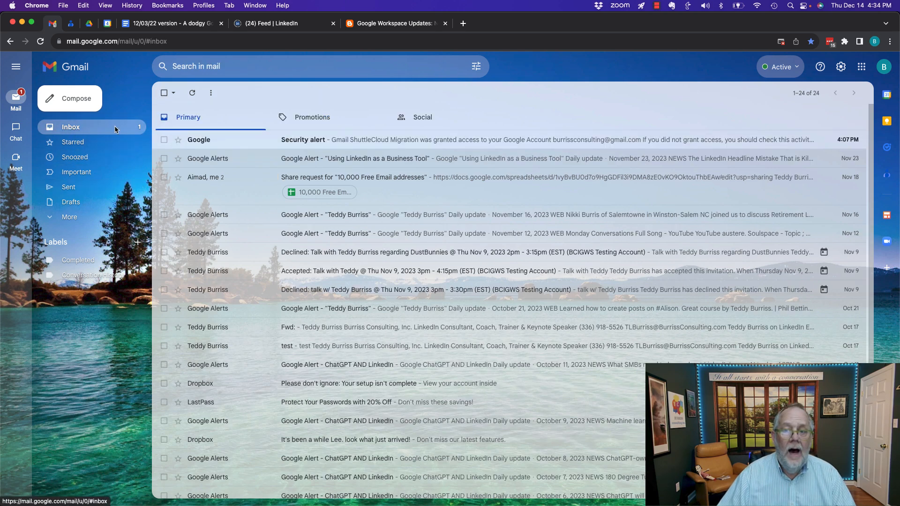
Step: Switch back to the main Gmail profile window from Chrome's Profiles menu
click(202, 5)
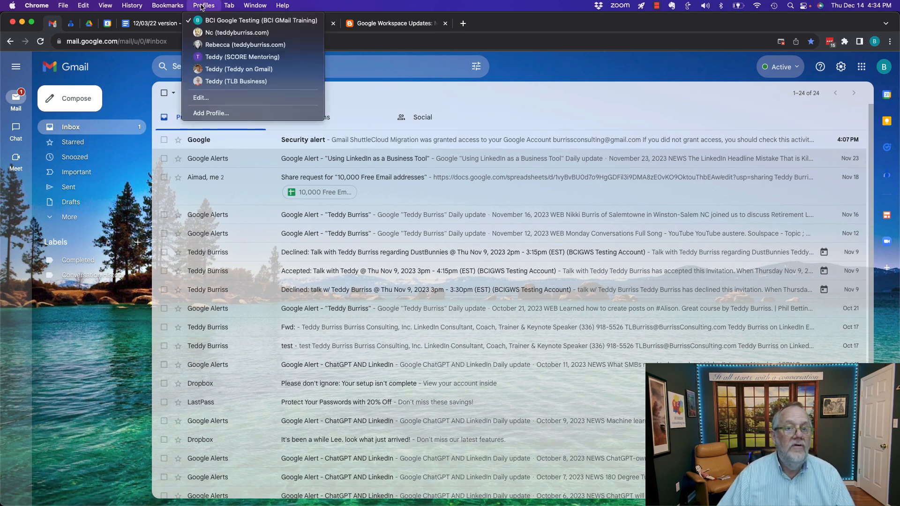
click(216, 69)
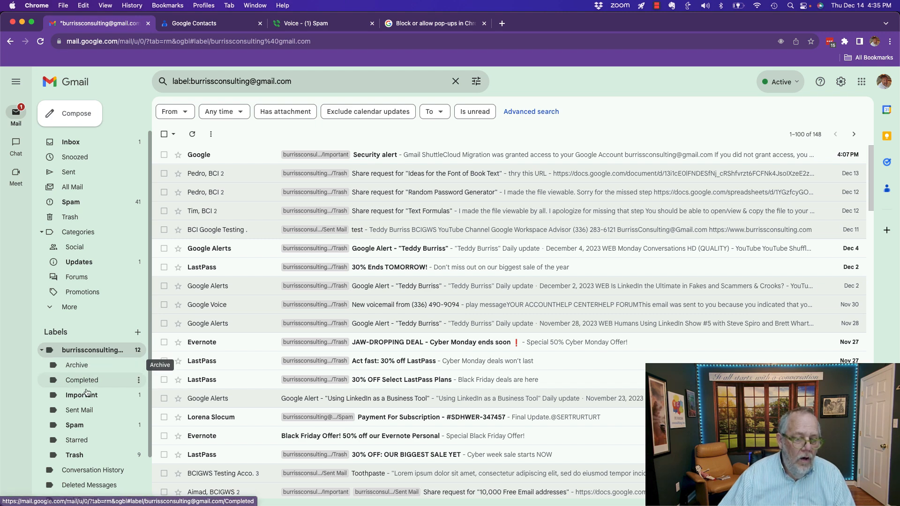
Step: Scroll through the imported label's 148 messages and bring up a sender's contact card
scroll(99, 400, down, 2)
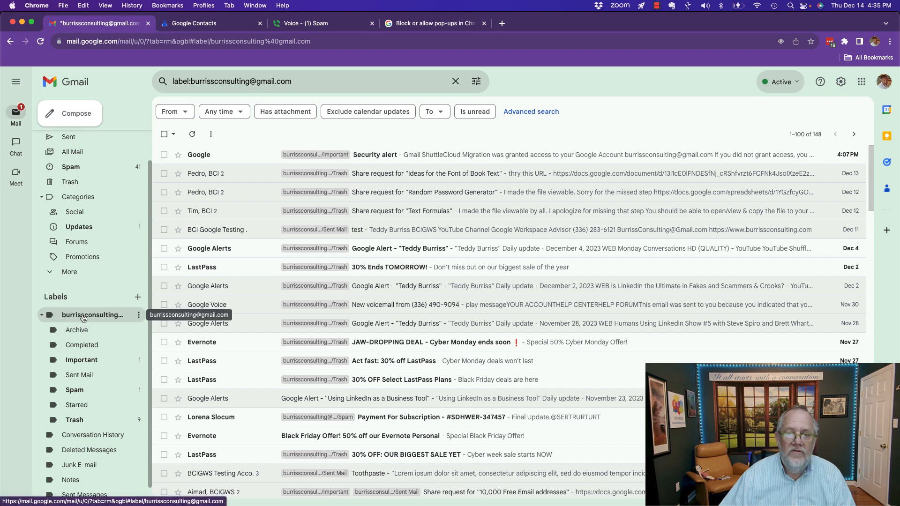
scroll(333, 349, down, 3)
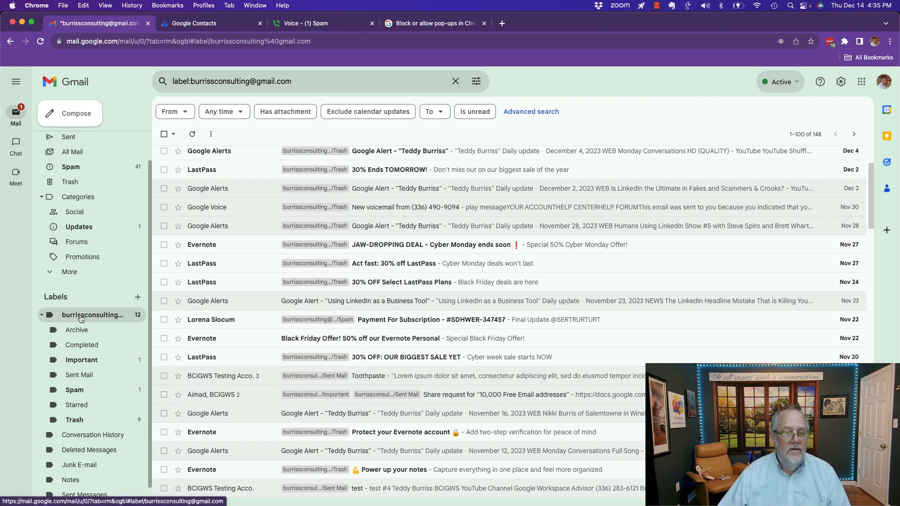
scroll(202, 244, up, 3)
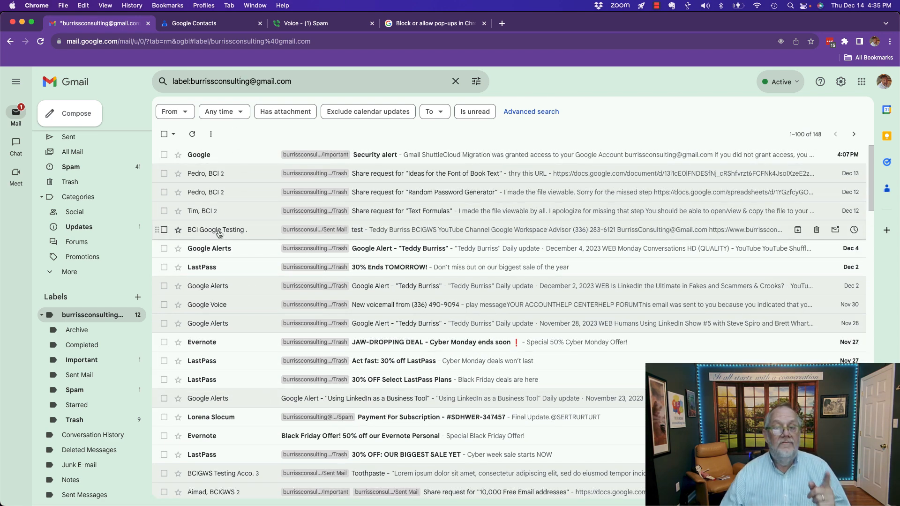
mouse_move(219, 233)
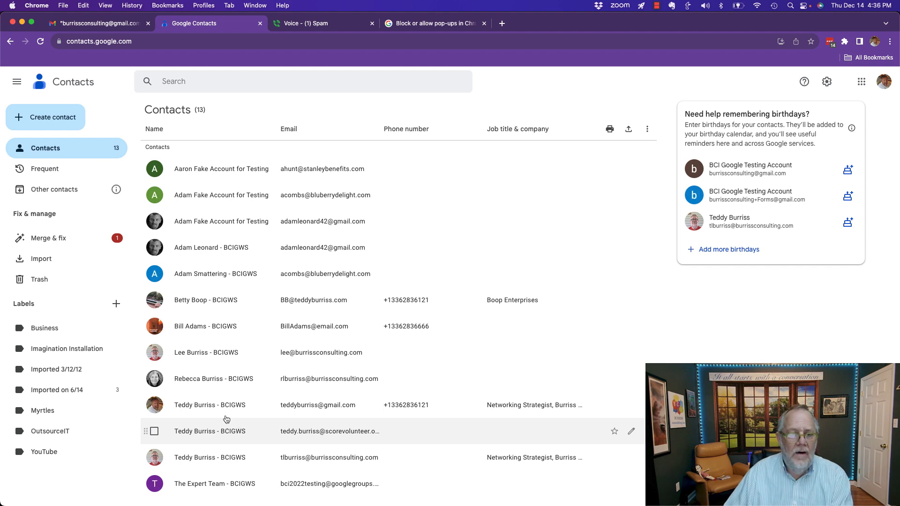
click(47, 328)
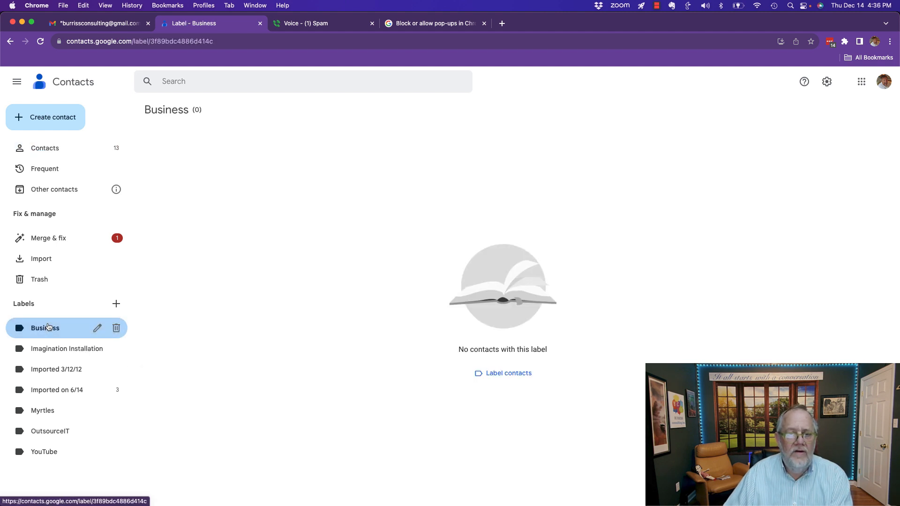
click(49, 396)
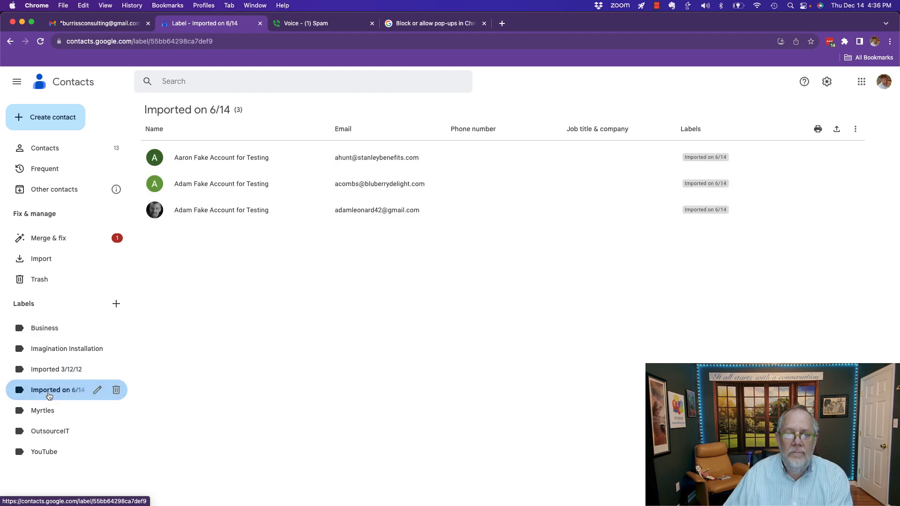
click(48, 372)
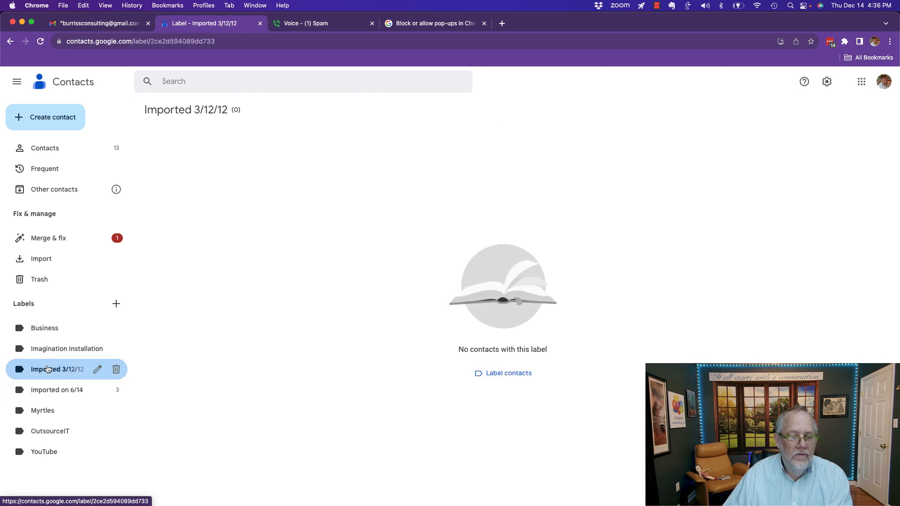
click(59, 154)
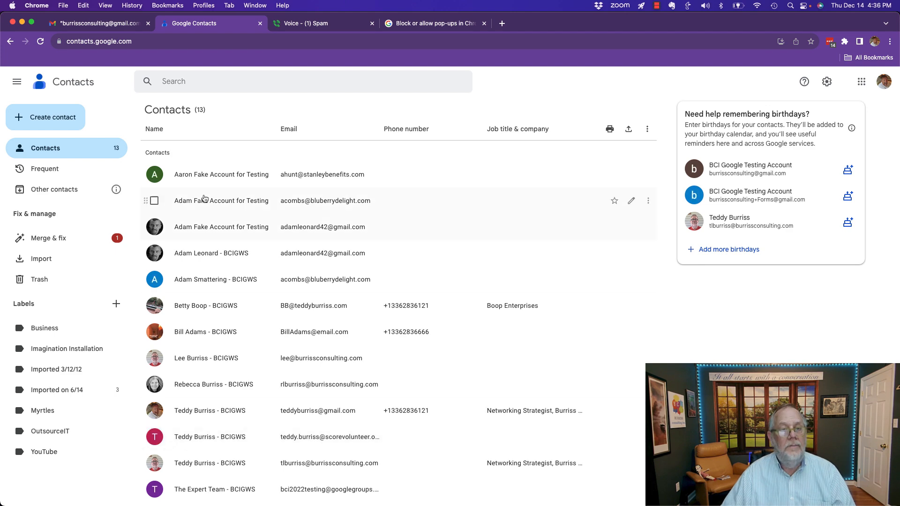
click(203, 6)
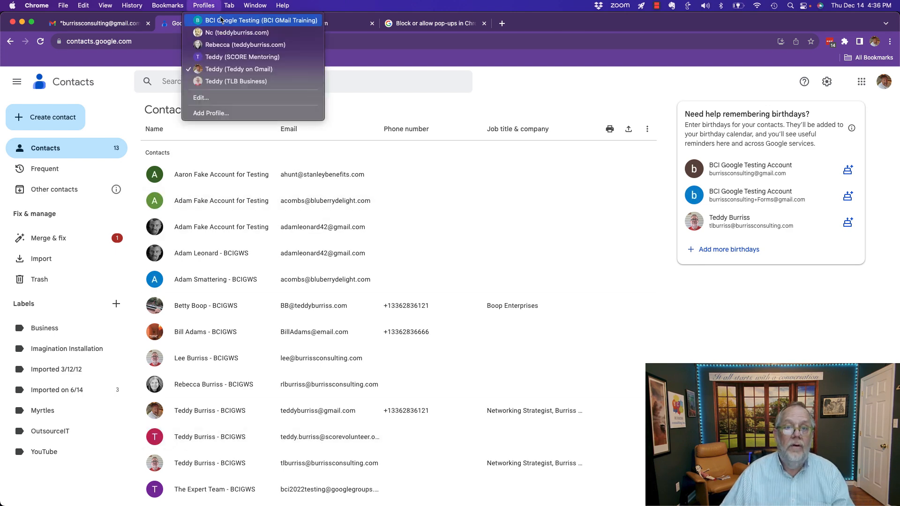
click(222, 22)
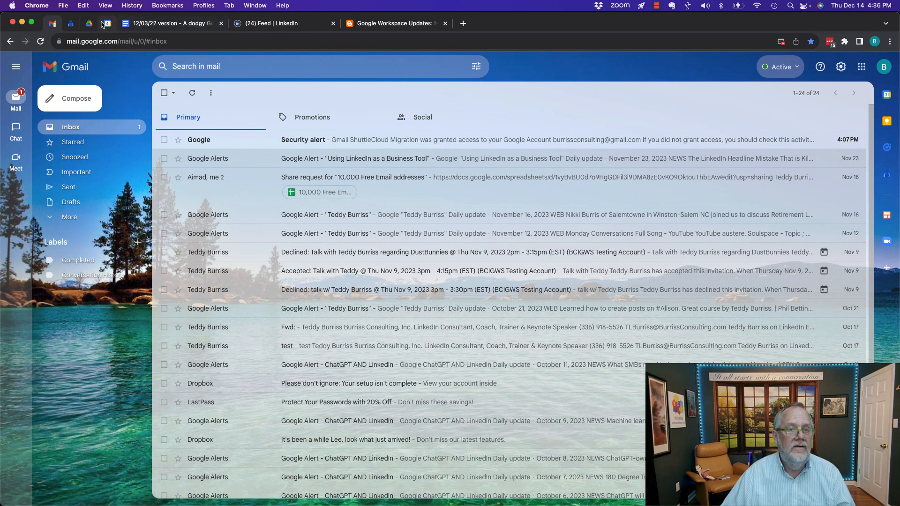
click(70, 23)
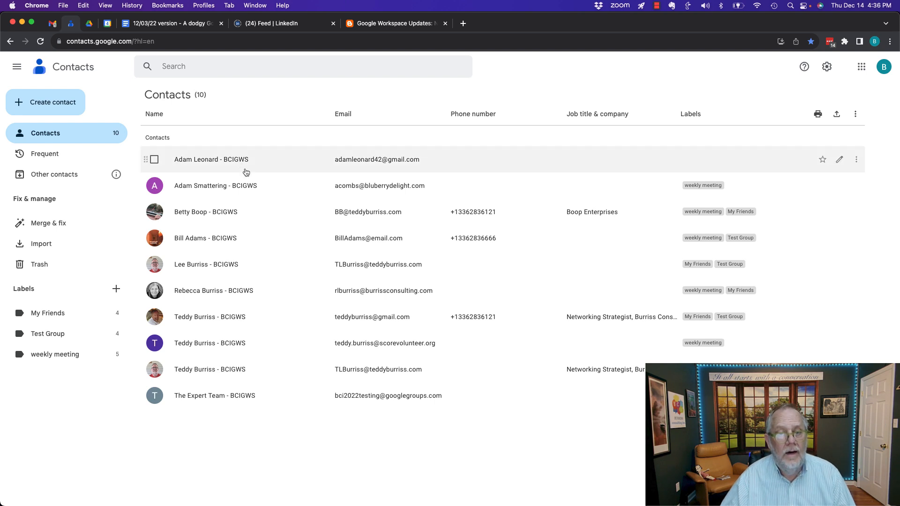
click(204, 8)
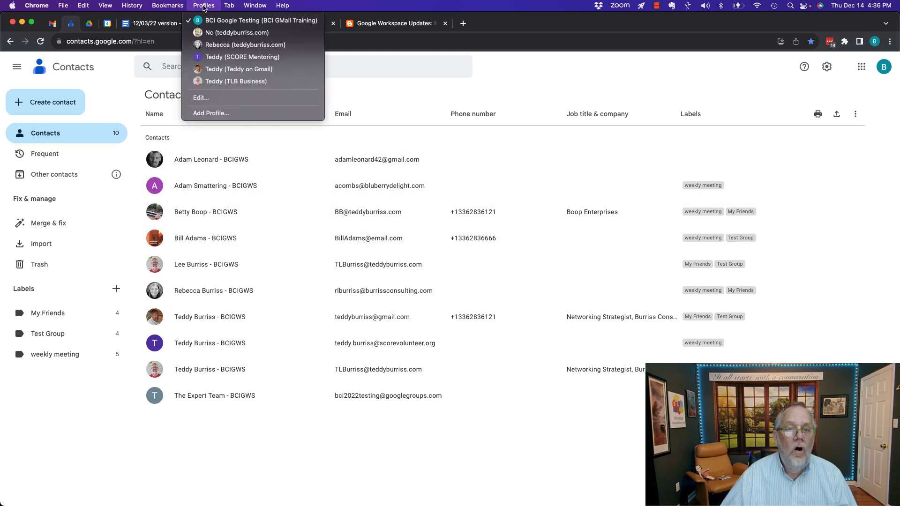
click(223, 71)
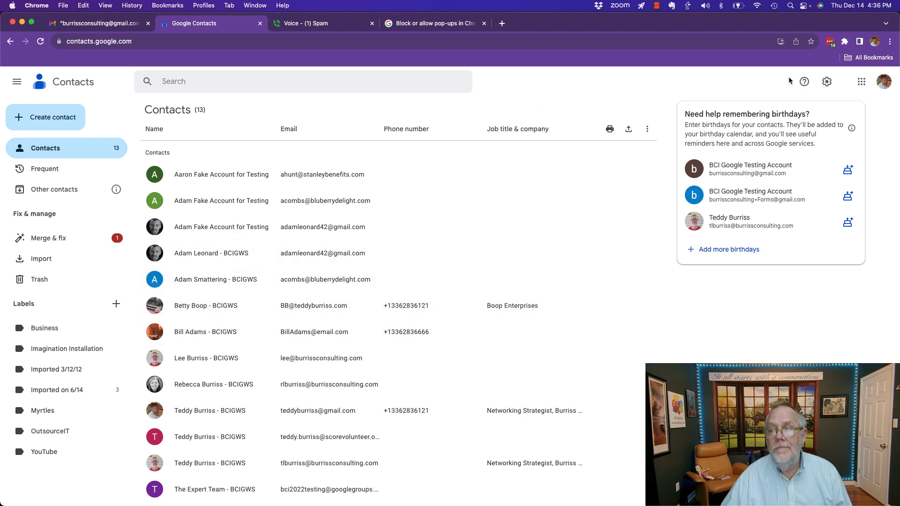
Step: View Gmail's Accounts and Import settings, then switch to the Teddy (TLB Business) Chrome profile
click(827, 82)
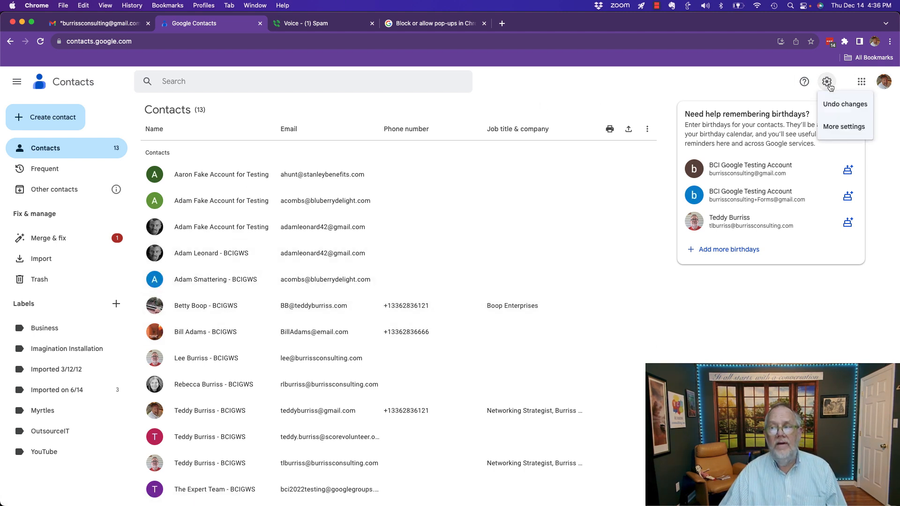
click(655, 102)
click(77, 26)
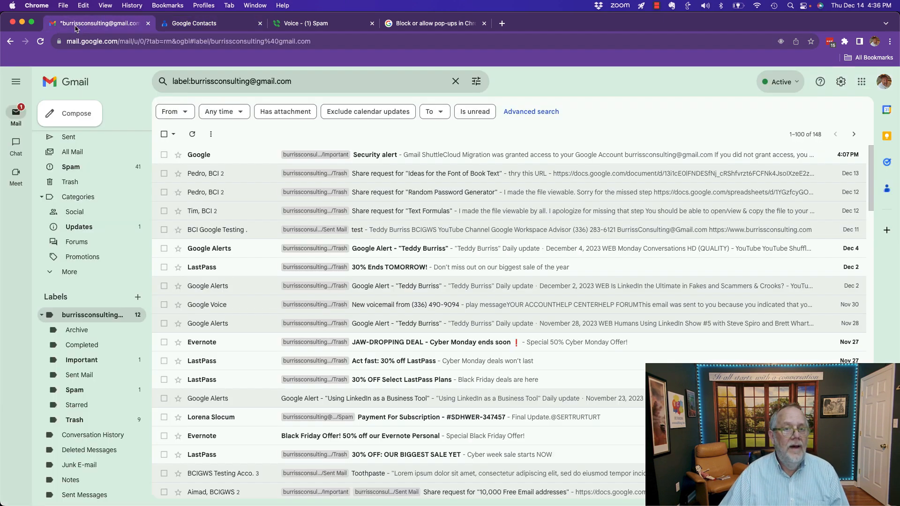
click(841, 82)
click(809, 135)
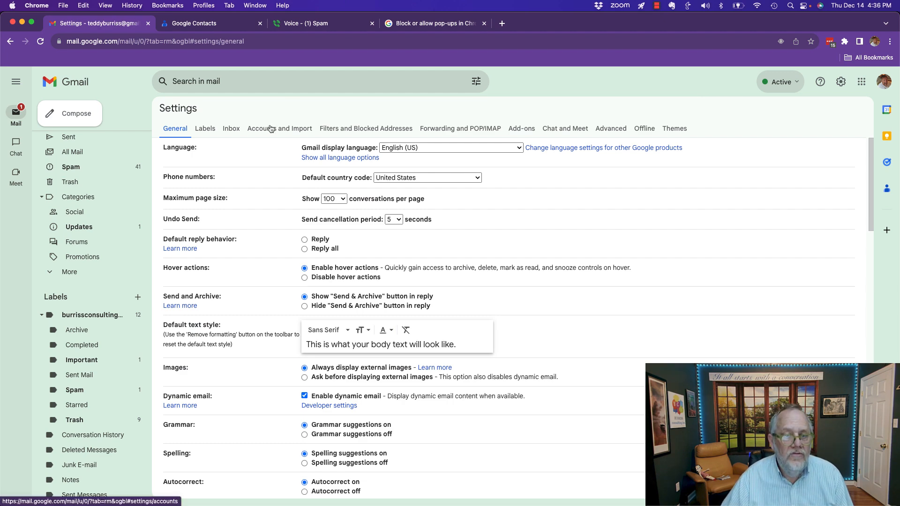
click(270, 129)
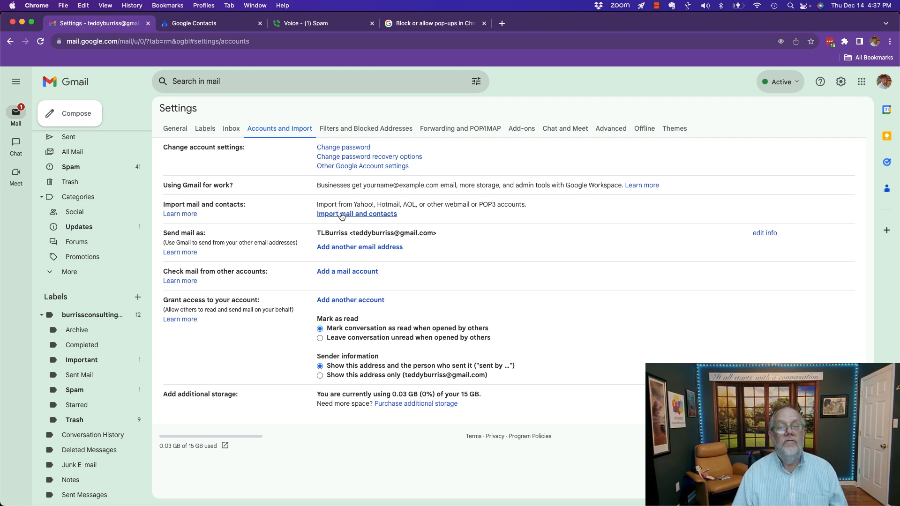
click(212, 6)
click(236, 83)
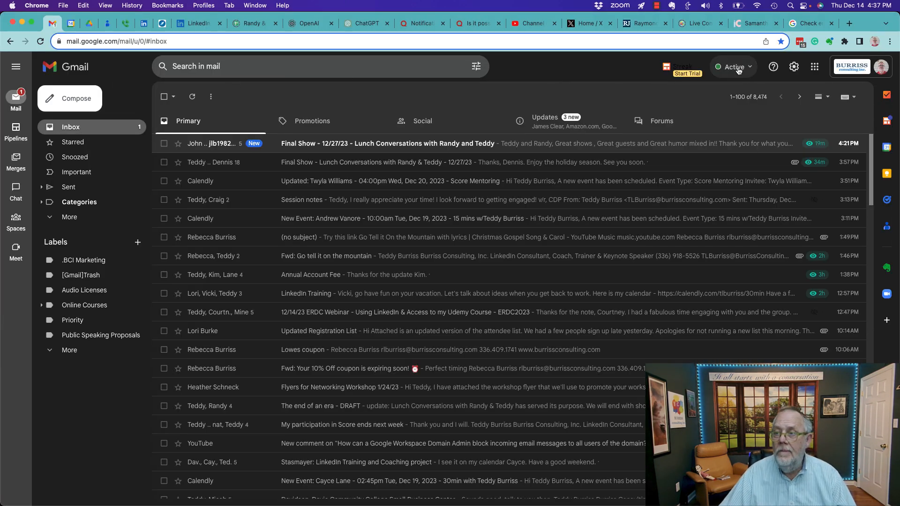
Step: Review the business account's Accounts settings, then switch back to the Teddy (Teddy on Gmail) profile
click(794, 67)
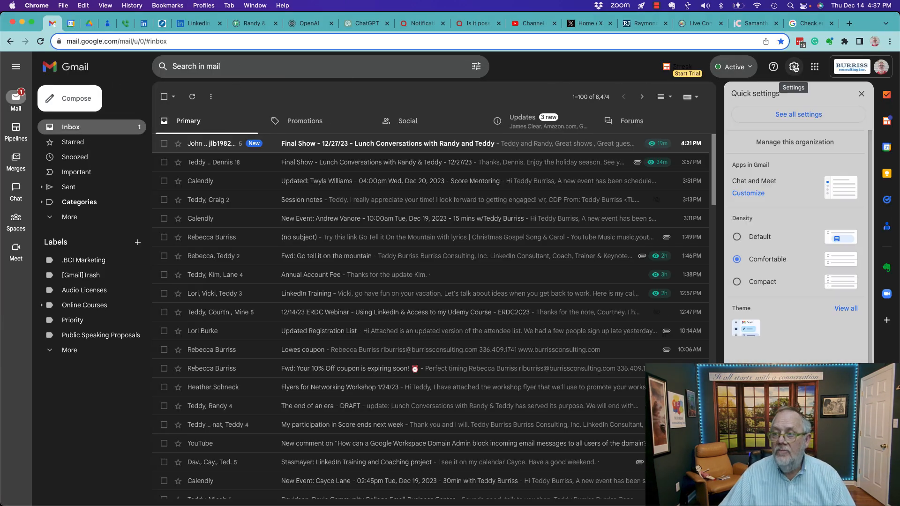
click(798, 115)
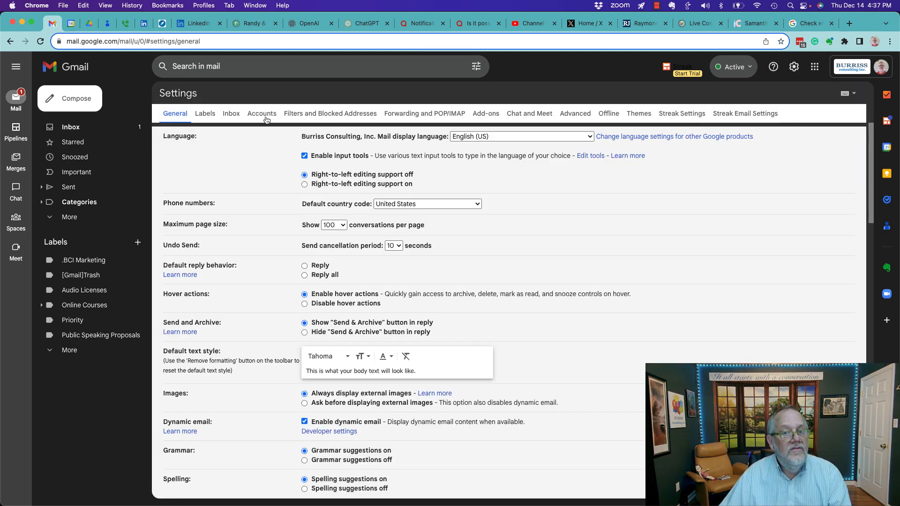
click(266, 116)
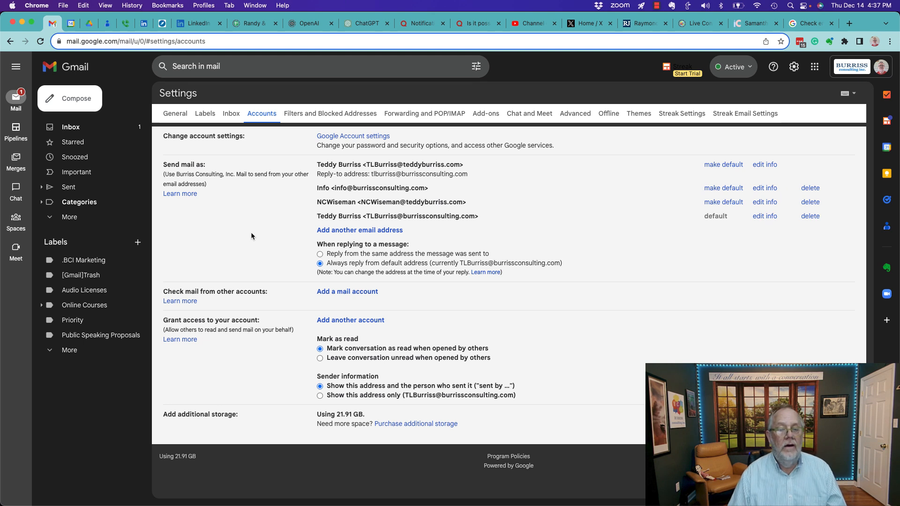
click(204, 5)
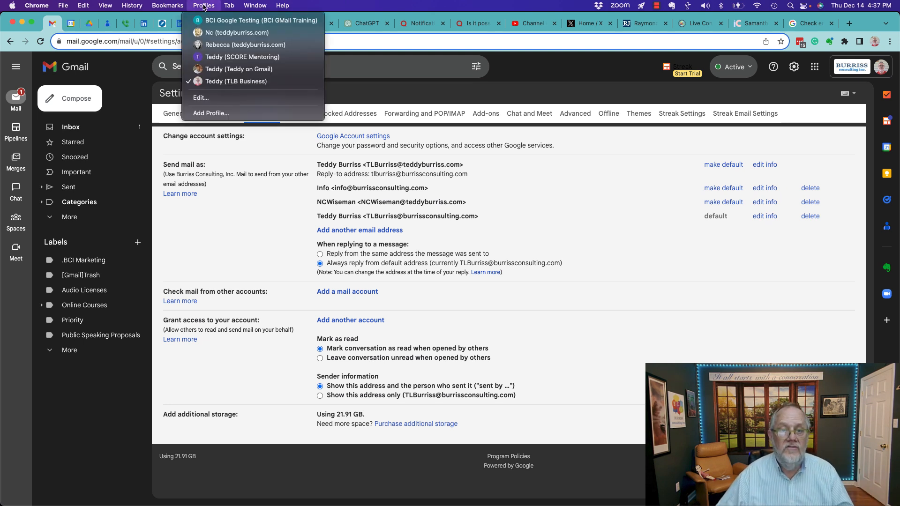
click(222, 69)
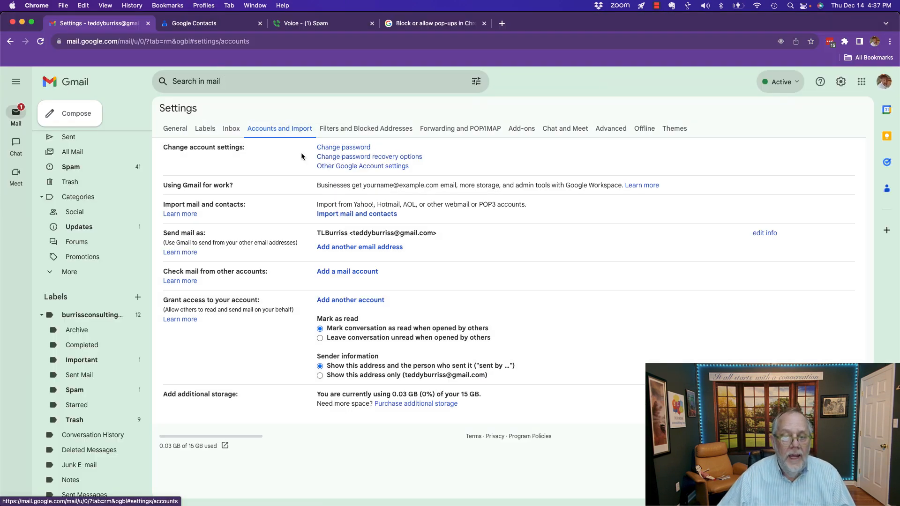
Step: Add a mail import for the other account's e-mail address, review its POP details, and close the popup
click(354, 213)
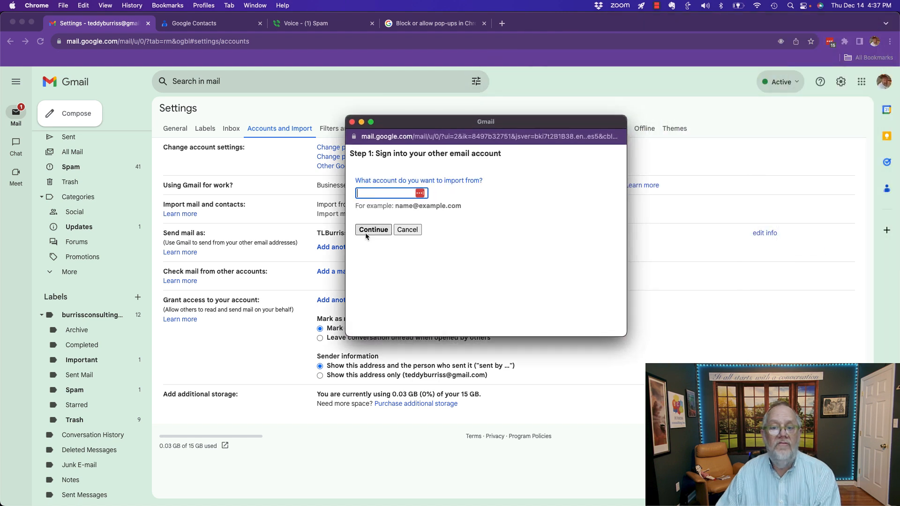
drag(350, 333, 150, 425)
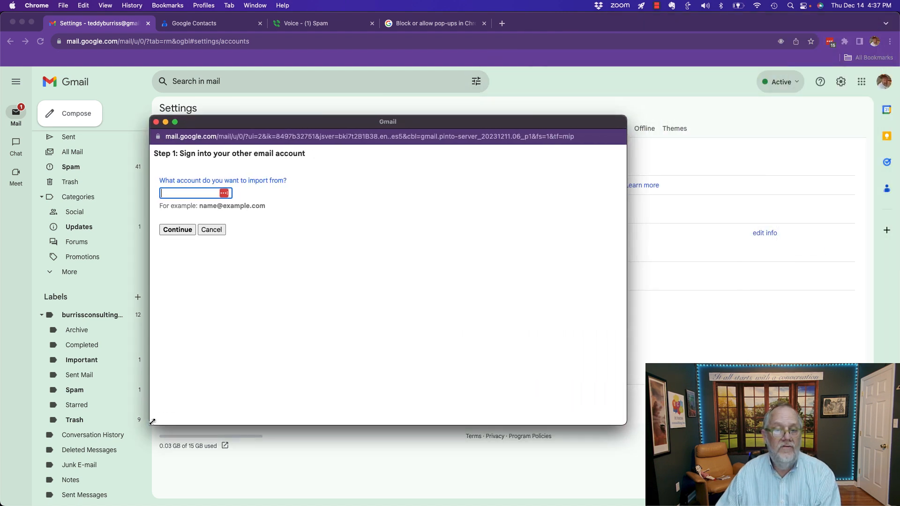
click(183, 192)
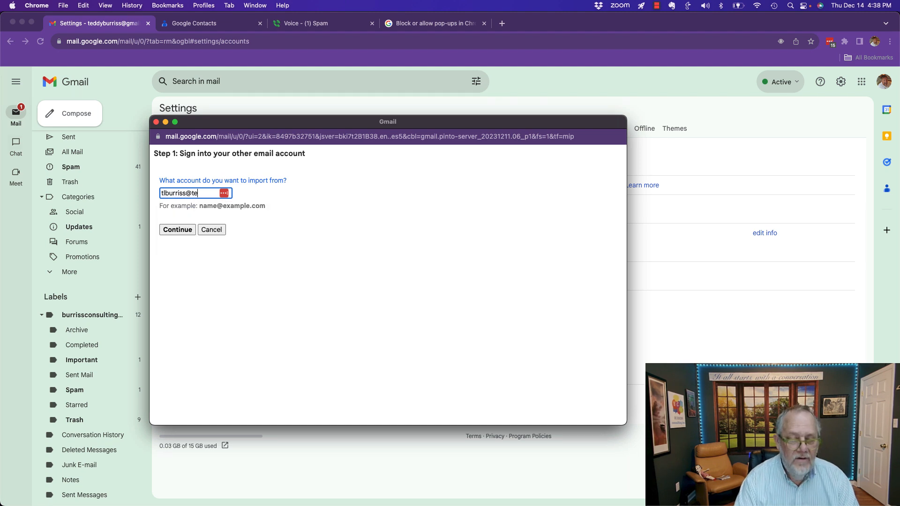
key(Tab)
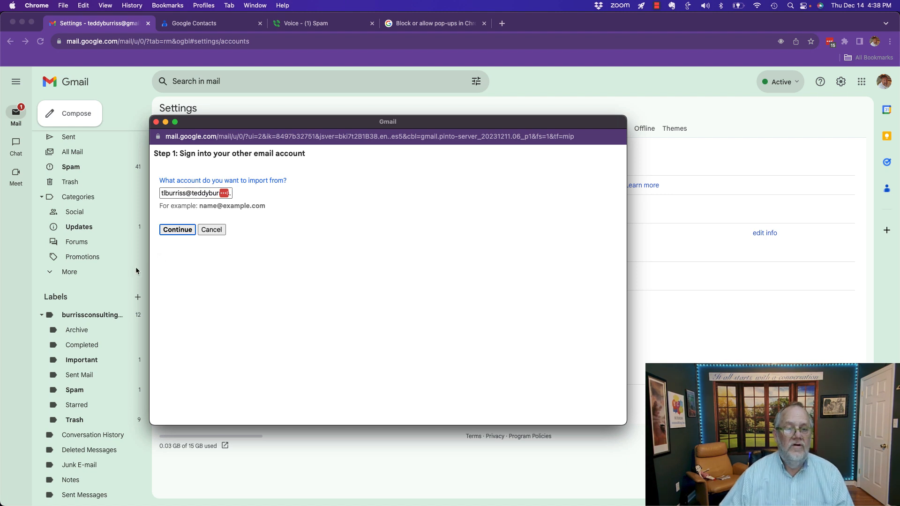
click(175, 235)
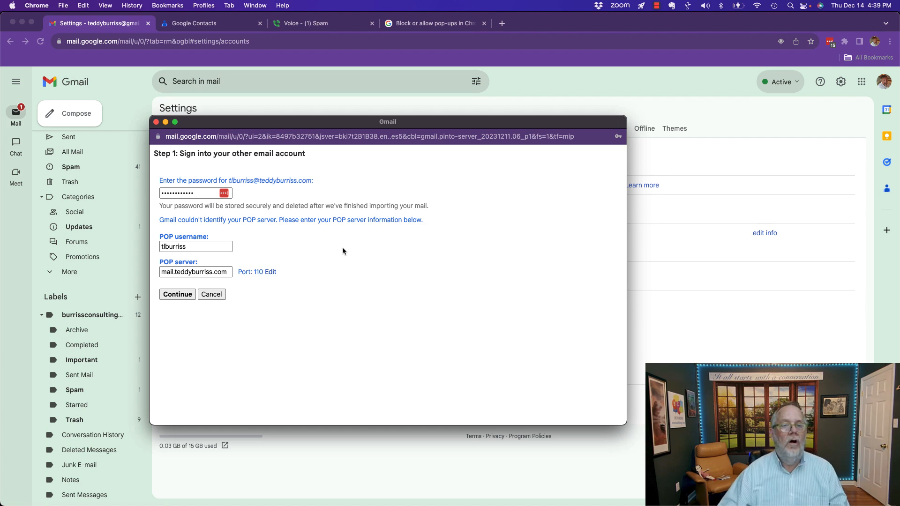
click(156, 122)
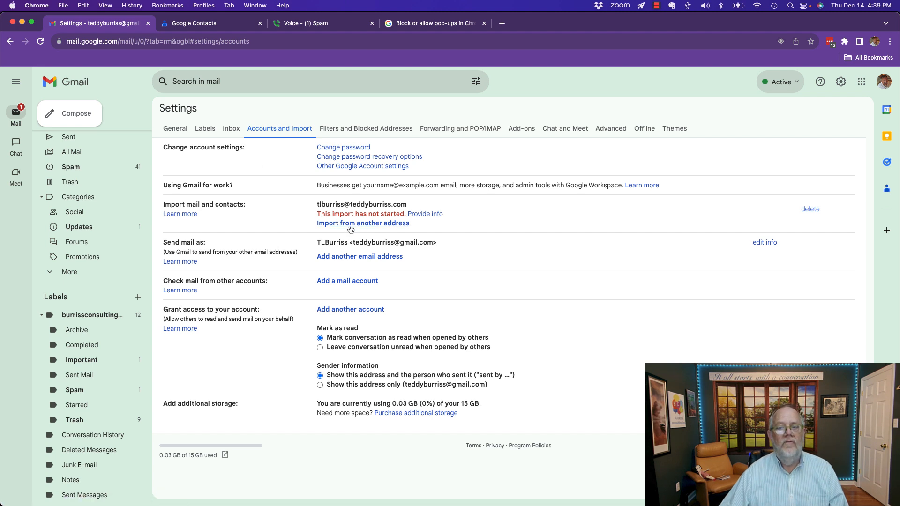
Step: Start the pending POP import so its status shows 'Checking…'
click(812, 209)
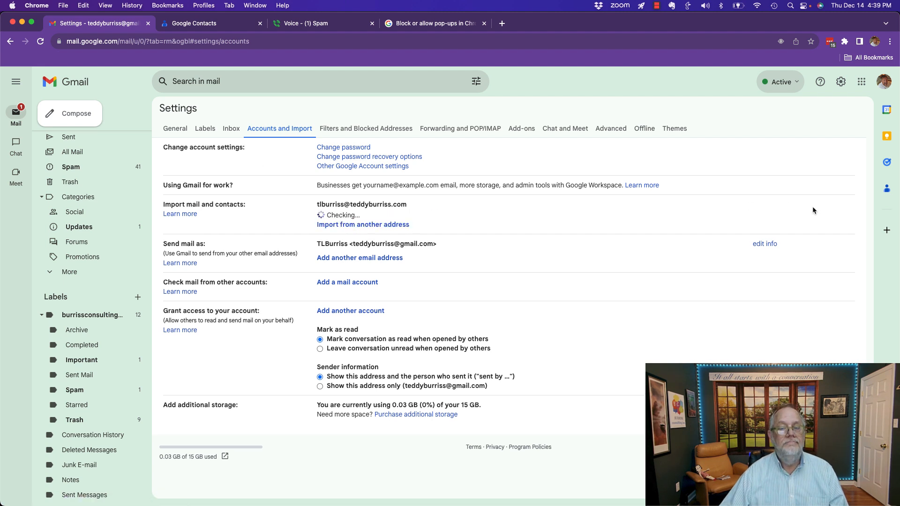